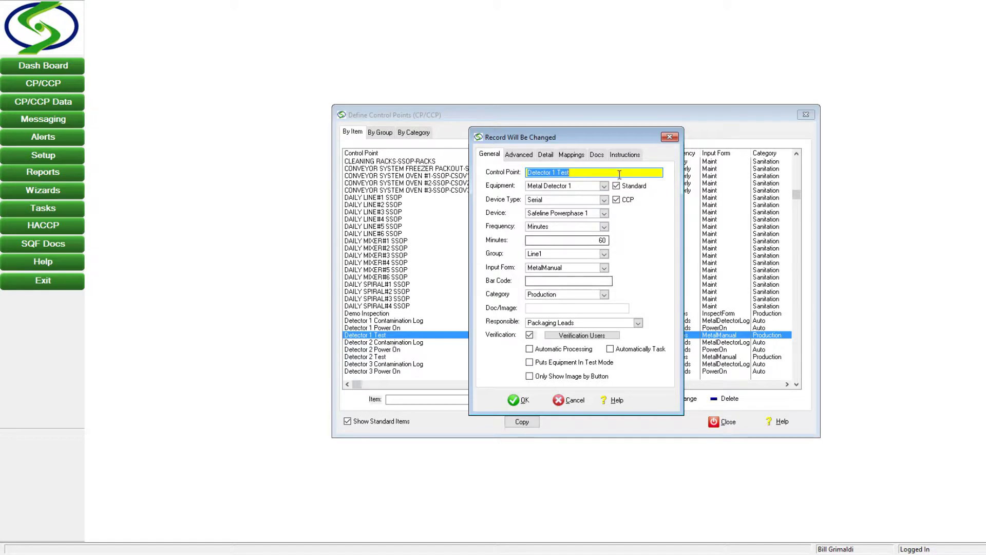
Step: Examine the Detector 1 Test control point's frequency, category, task types and linked documents, and close the record without saving
click(616, 176)
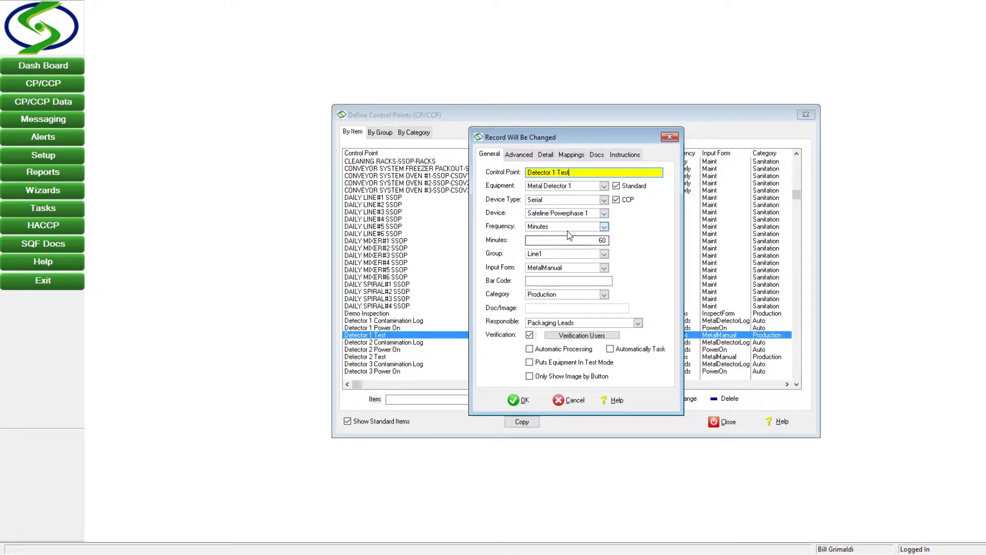
click(604, 227)
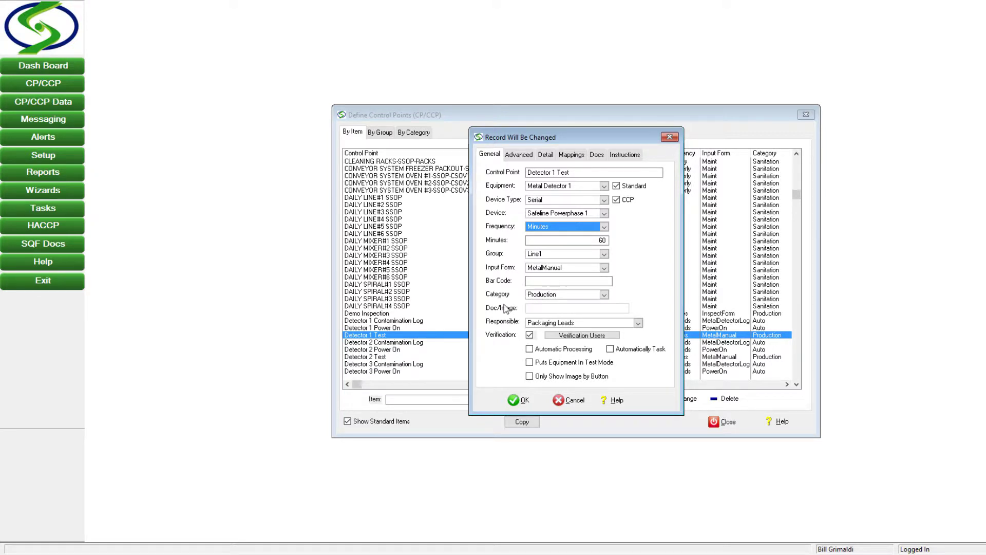
click(73, 207)
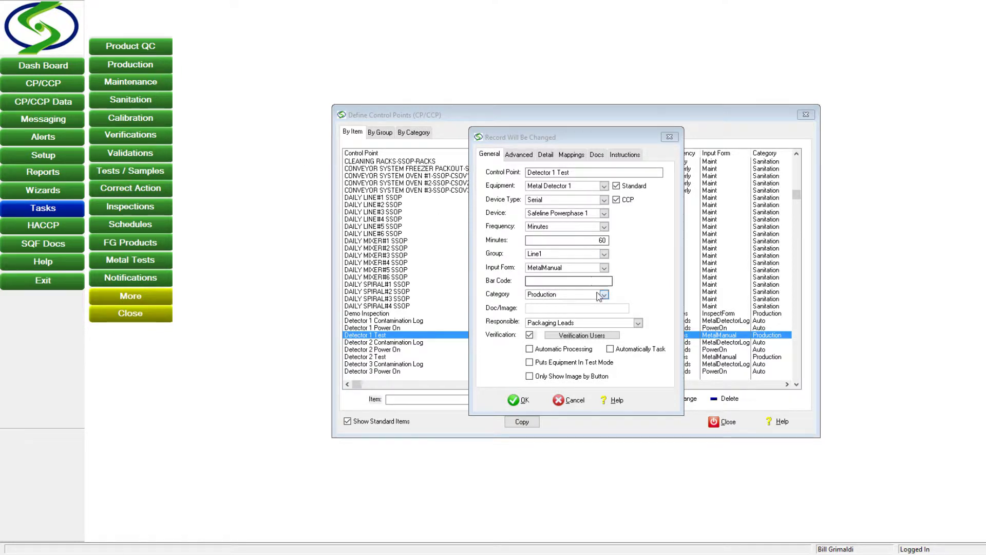
click(605, 295)
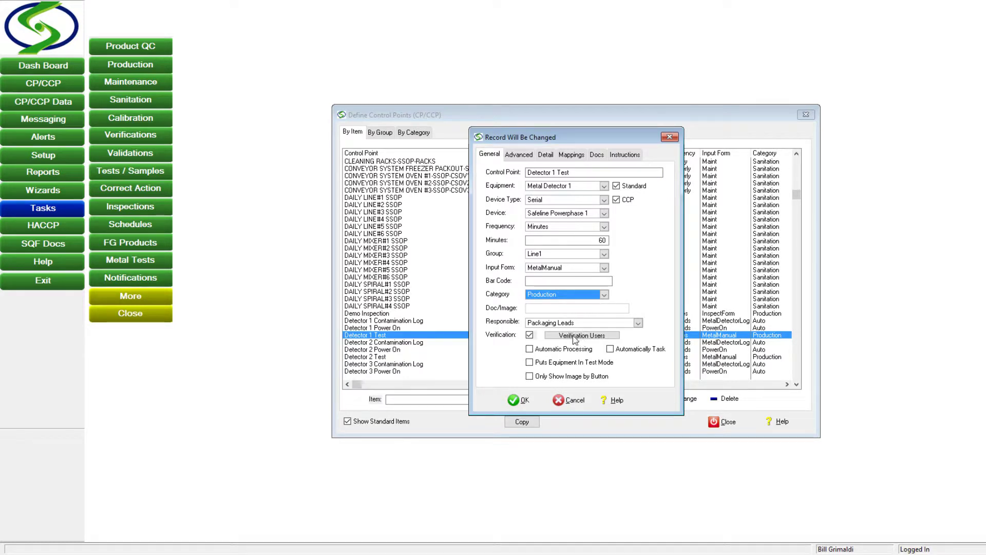
key(Down)
key(Up)
click(601, 156)
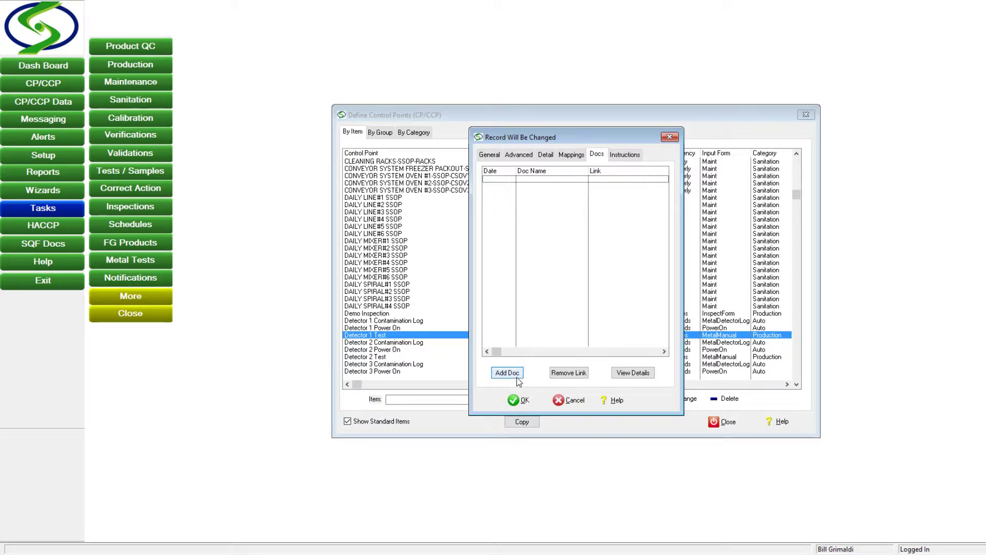
click(490, 155)
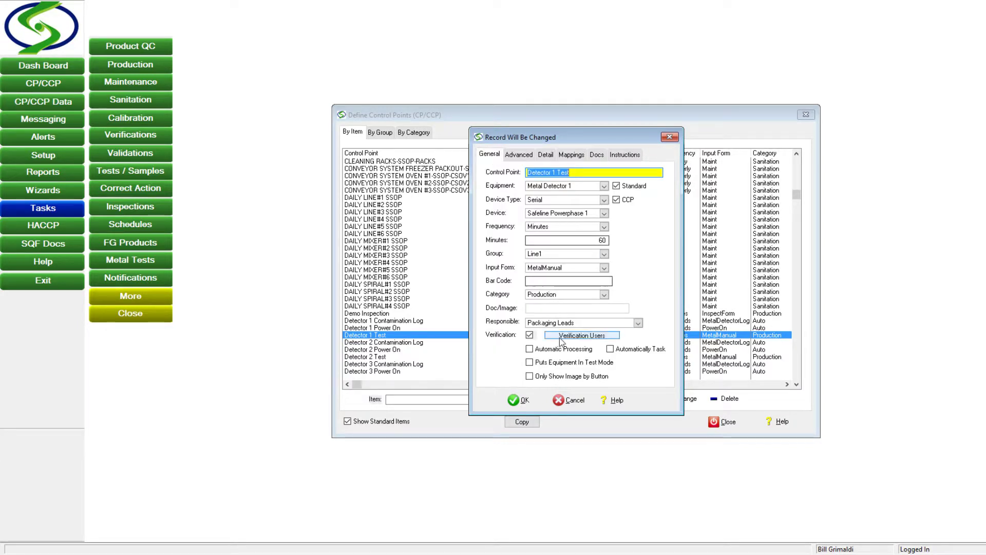
click(564, 400)
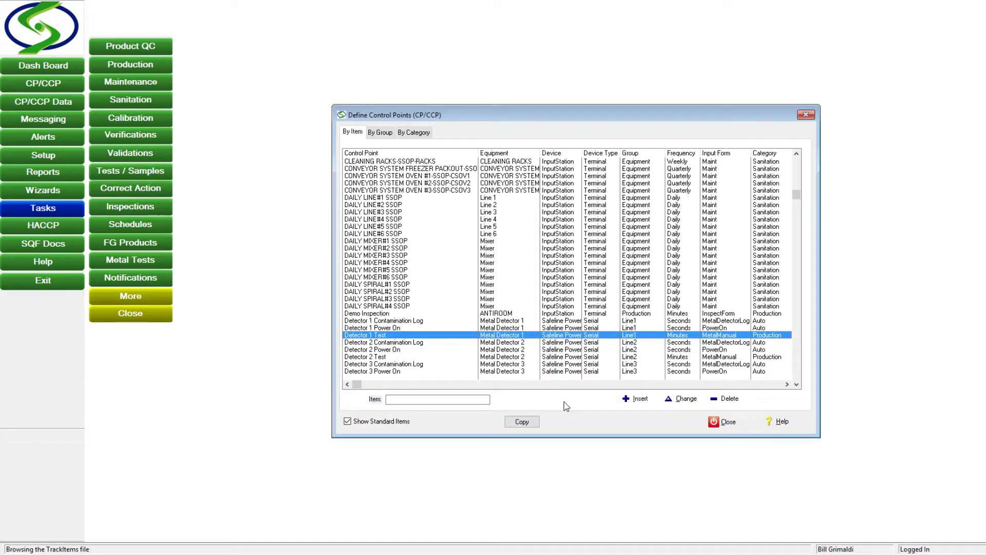
Step: Add a new control point record named "New Control Point" with the device type Terminal
click(637, 399)
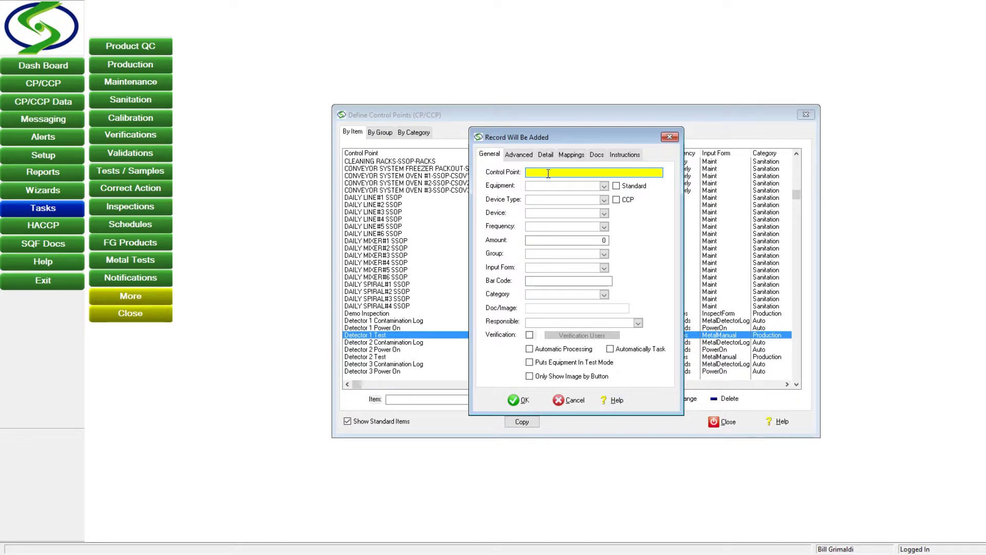
text(New Control Point)
key(Tab)
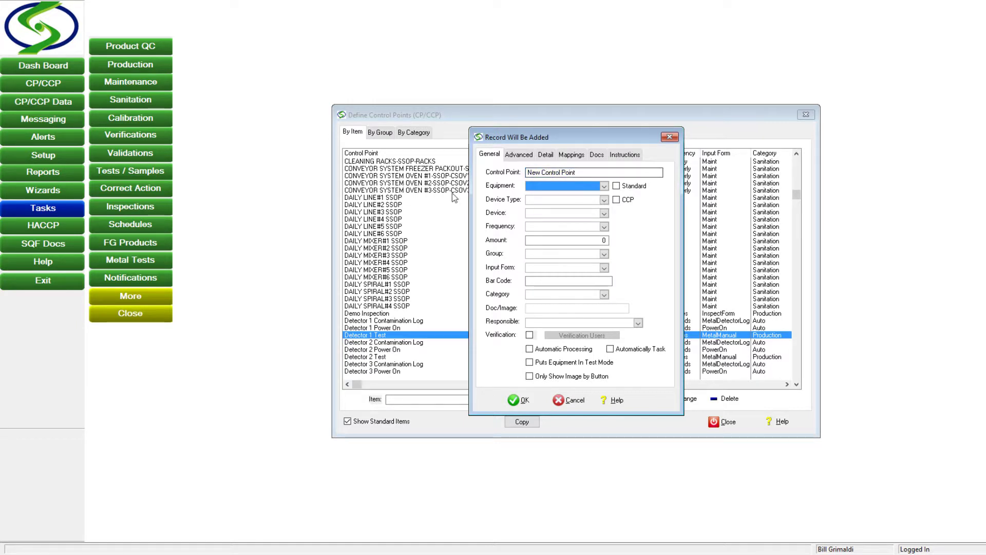
click(604, 200)
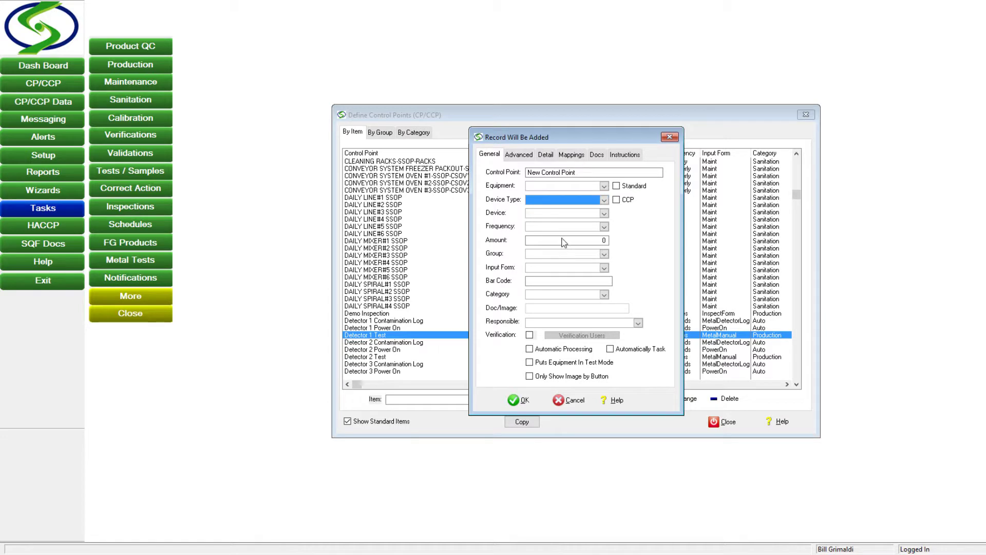
Step: Set the new control point's device to InputStation and its frequency to Hourly with an amount of 2
click(604, 213)
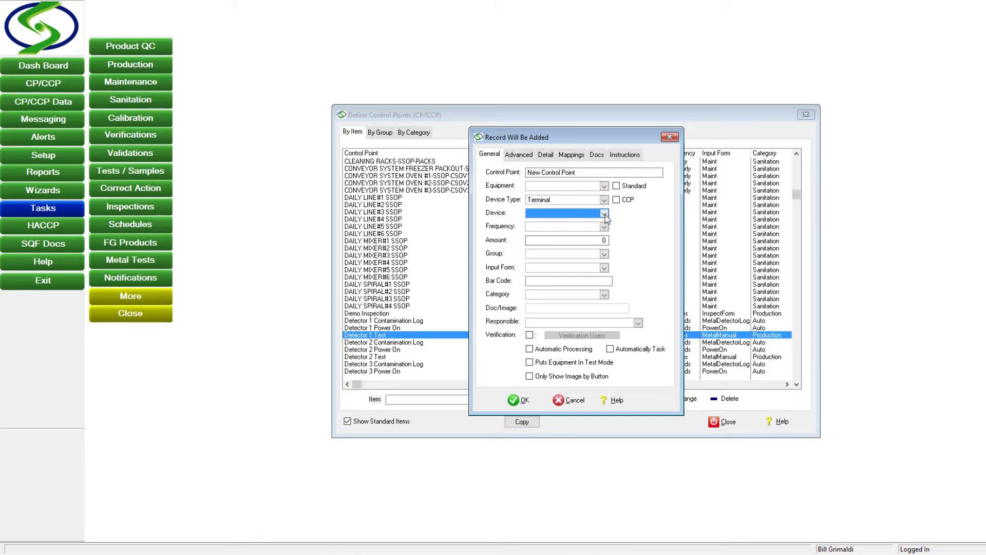
click(605, 214)
click(595, 228)
click(605, 226)
click(573, 258)
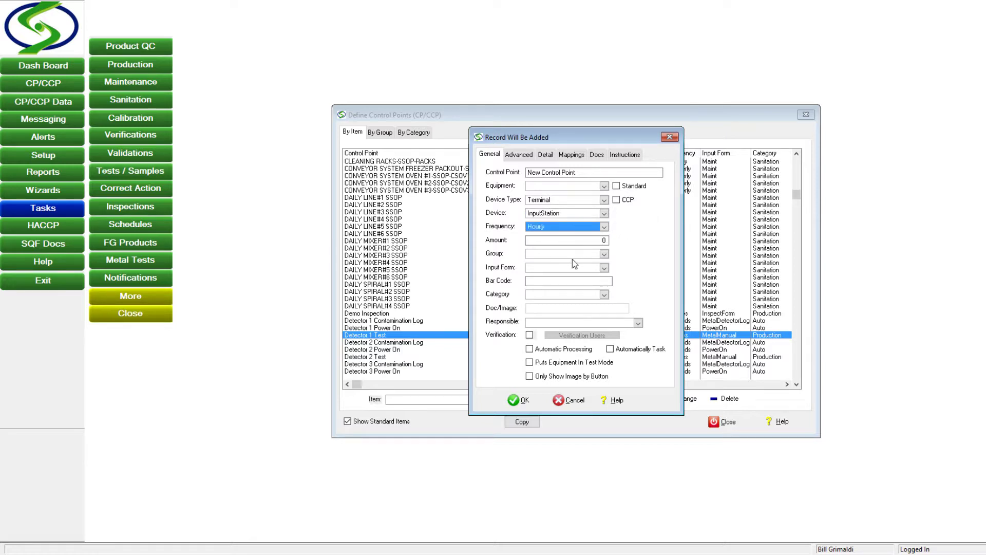
click(603, 240)
key(BackSpace)
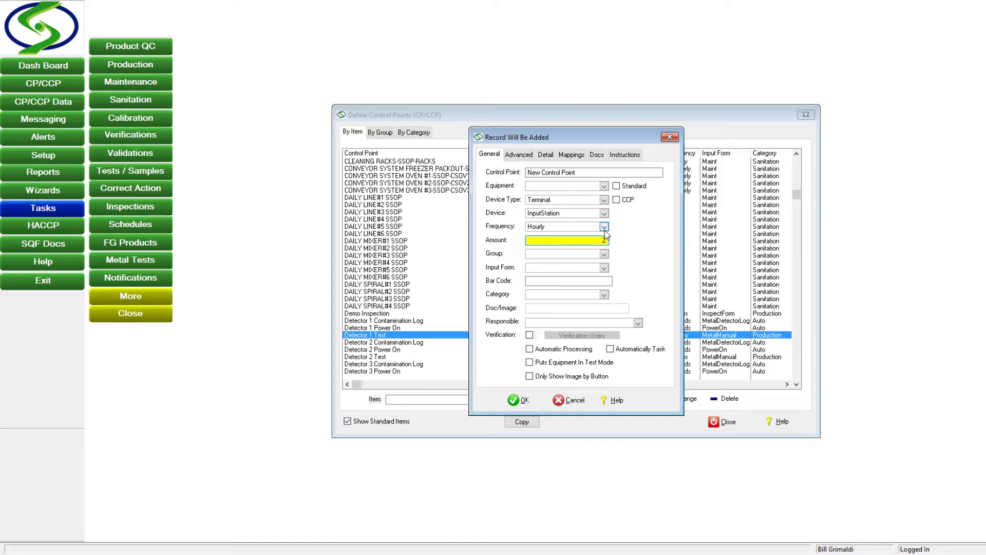
text(2)
Step: Assign the new control point to group Line1, with input form InspectForm and category Production
click(604, 254)
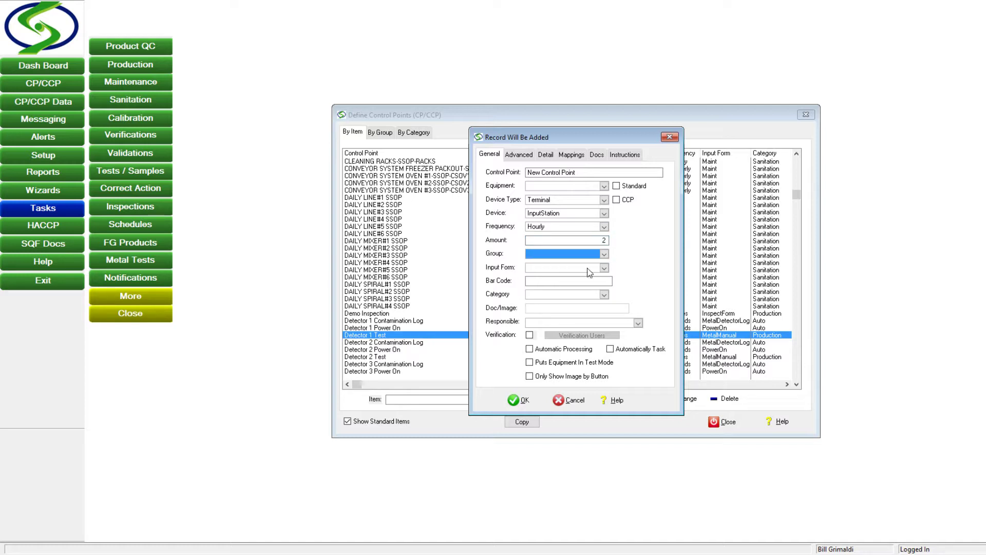
key(Down)
click(604, 268)
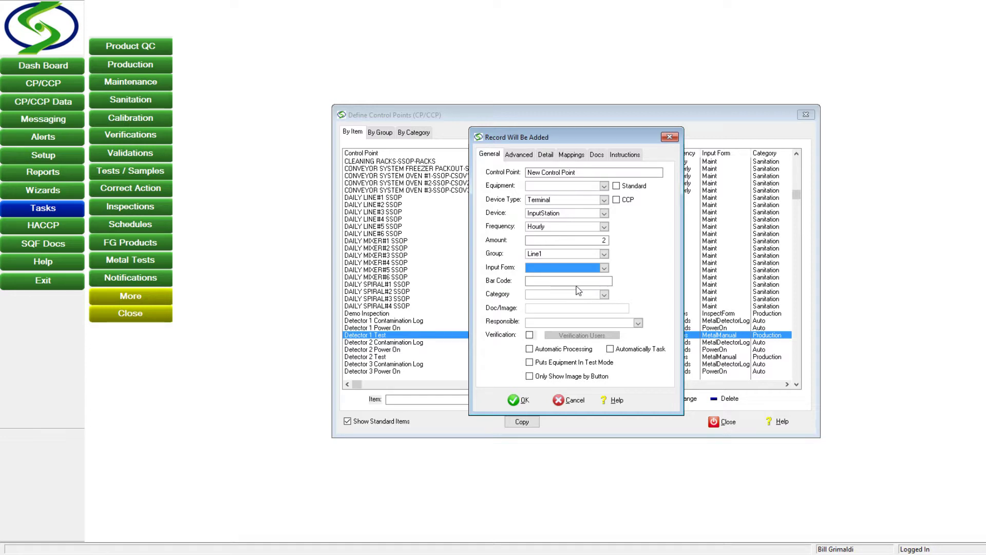
key(Down)
click(605, 294)
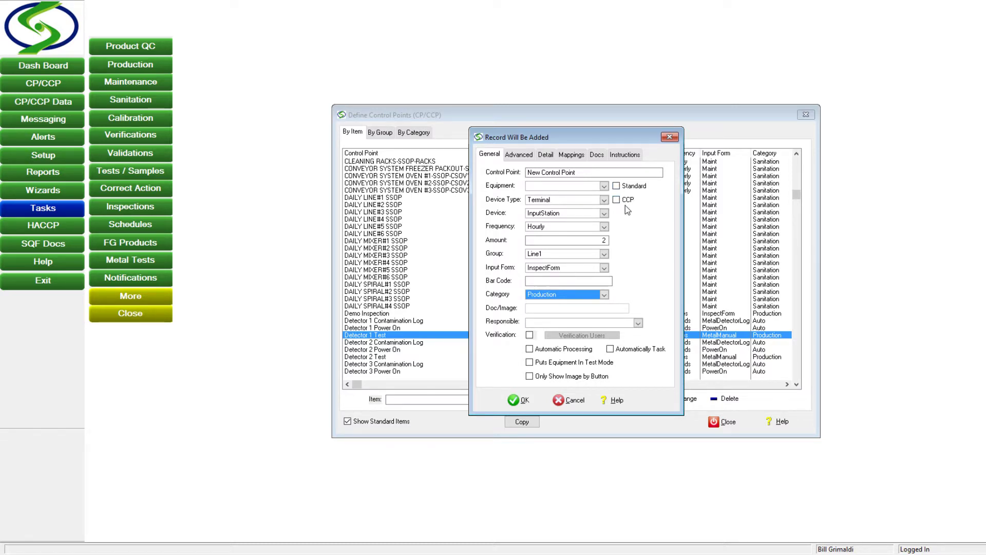
Step: Try enabling verification for the new control point and inserting a verification user, and turn verification off again
click(529, 335)
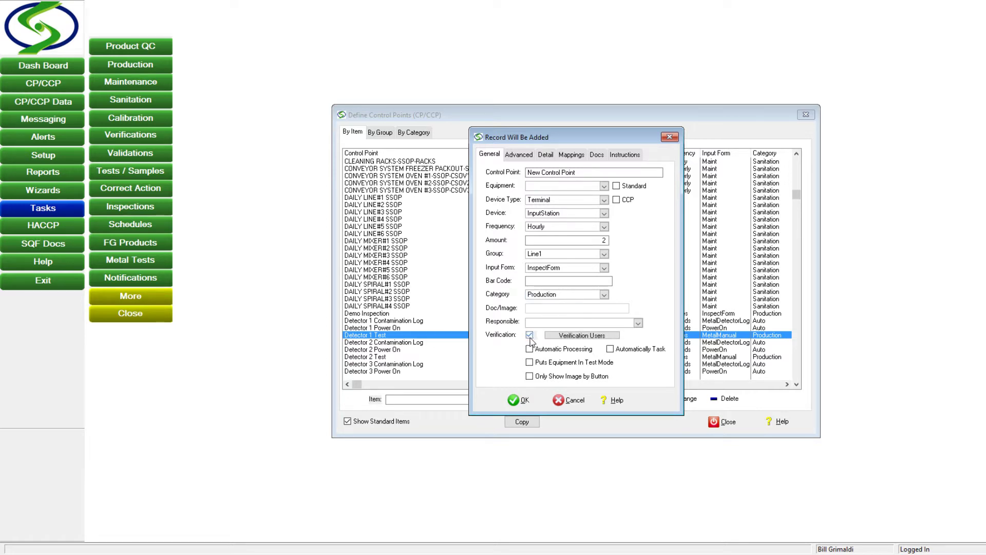
click(566, 336)
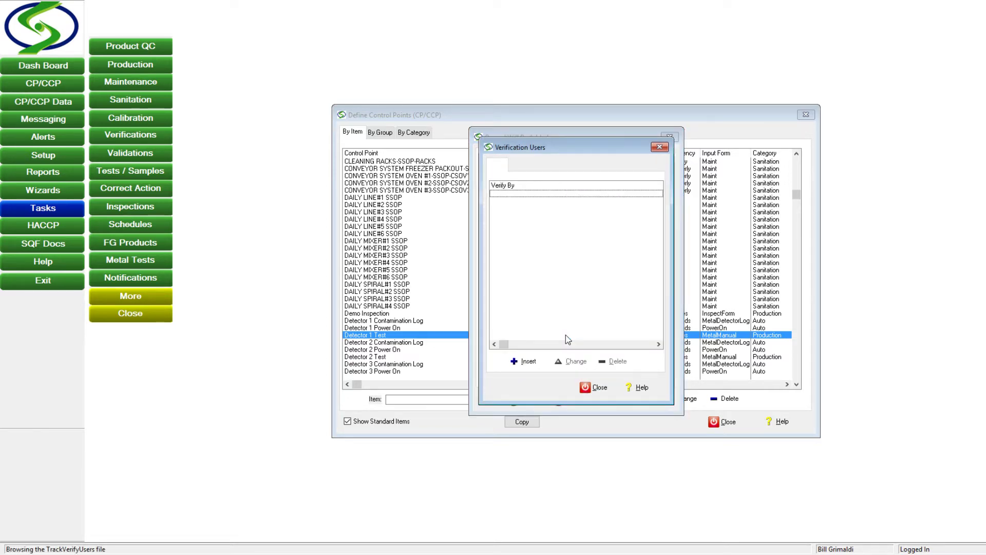
click(534, 361)
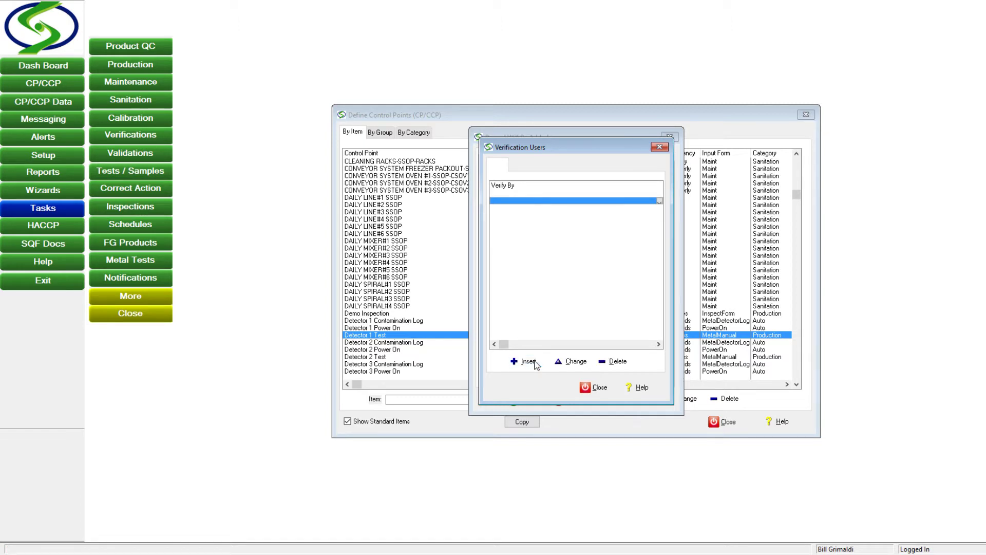
click(604, 388)
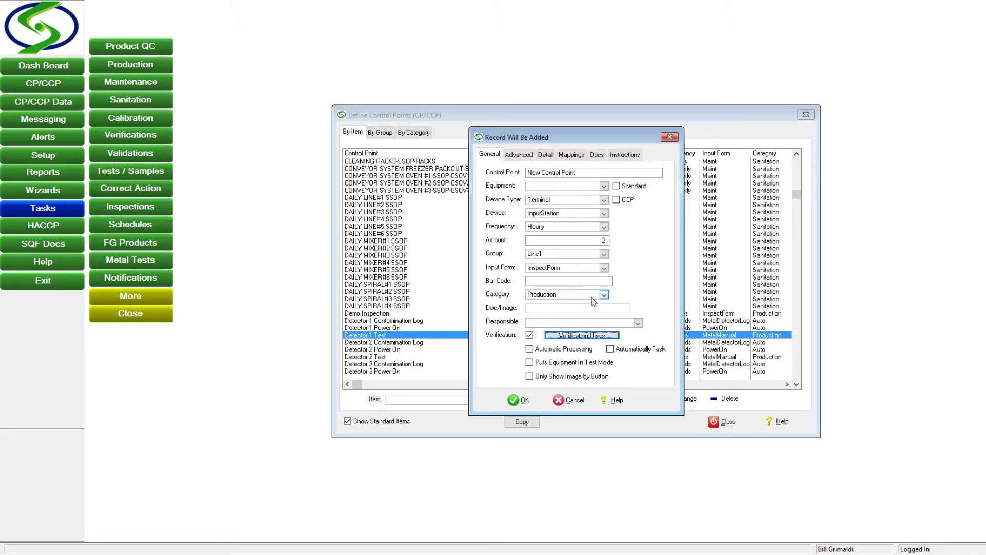
click(531, 333)
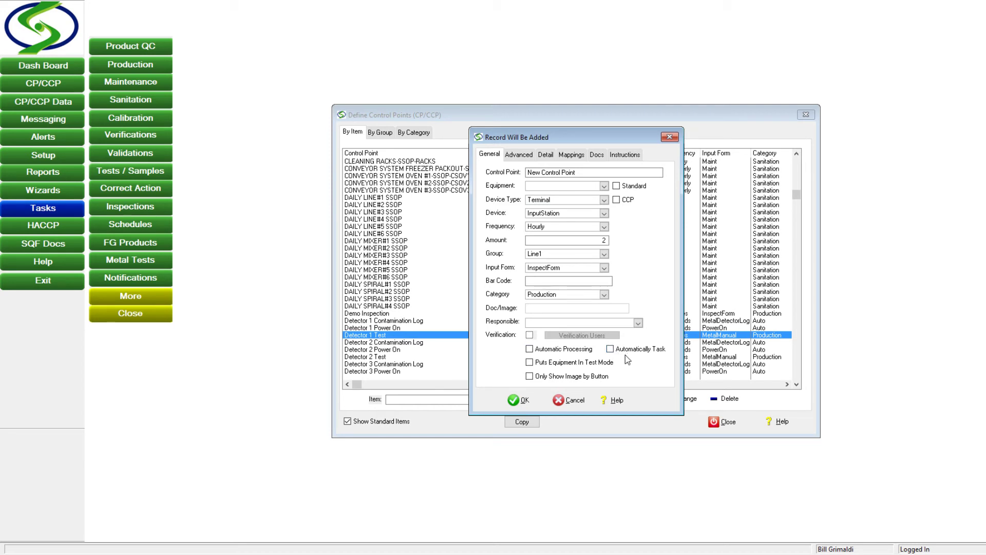
Step: Save the new control point record
click(524, 399)
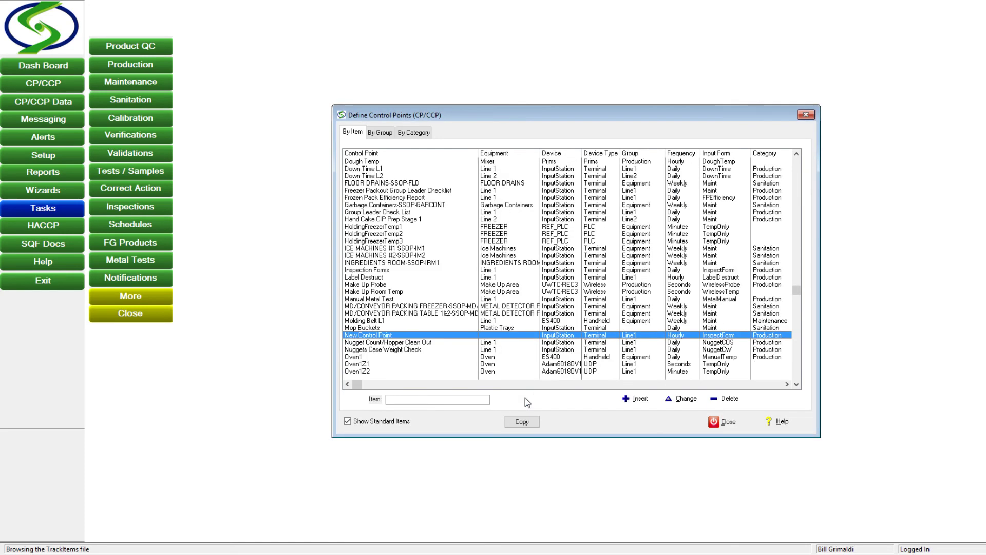